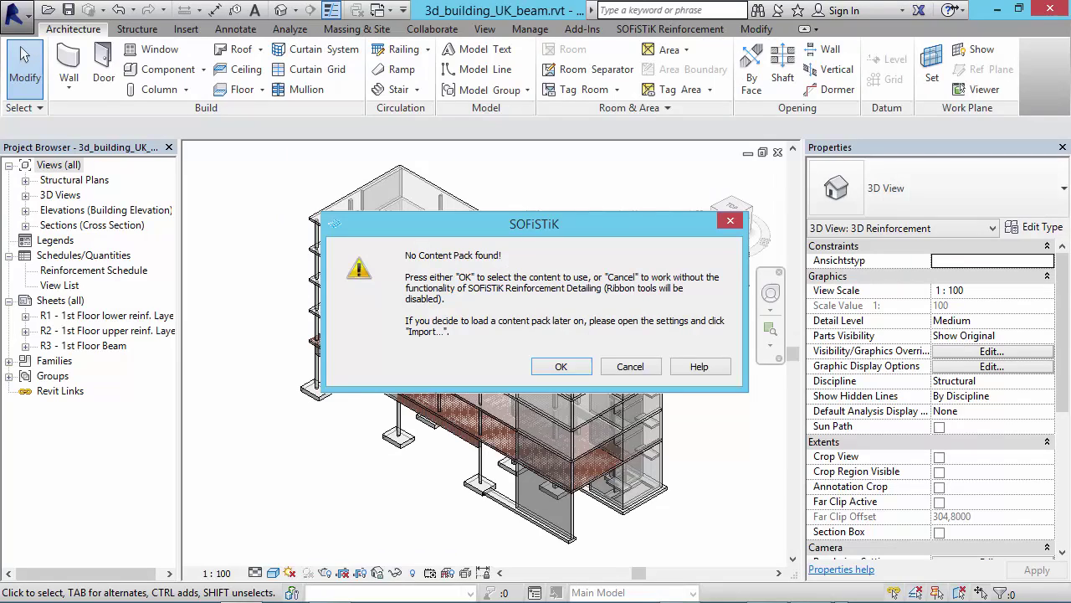
Choose and load the SOFiSTiK_Content_UK.rte content pack from the runtime folder
{"action": "key", "text": "Return"}
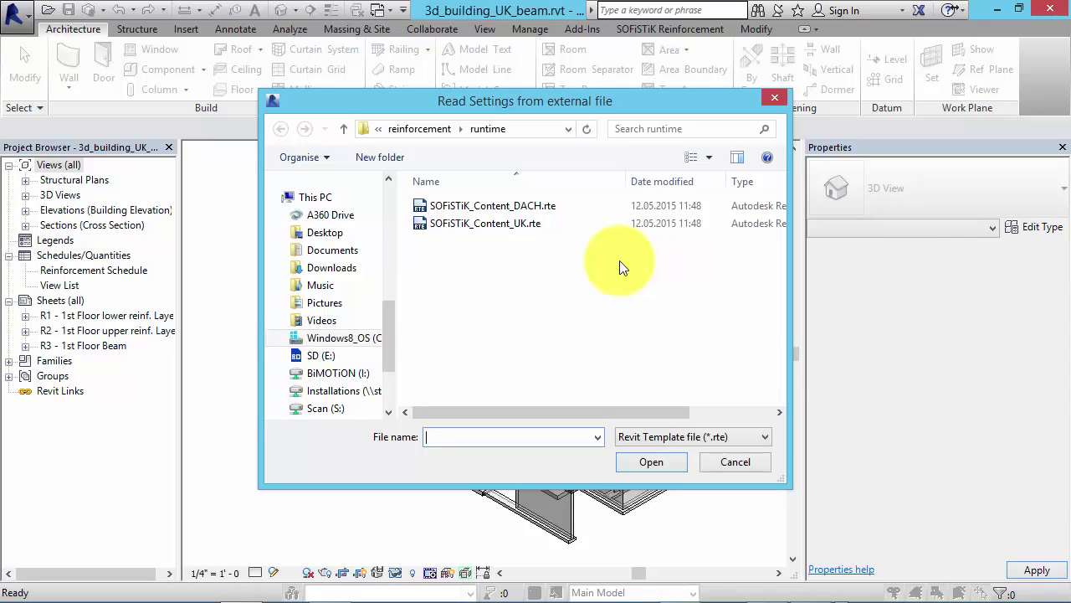
{"action": "left_click", "coordinate": [537, 220]}
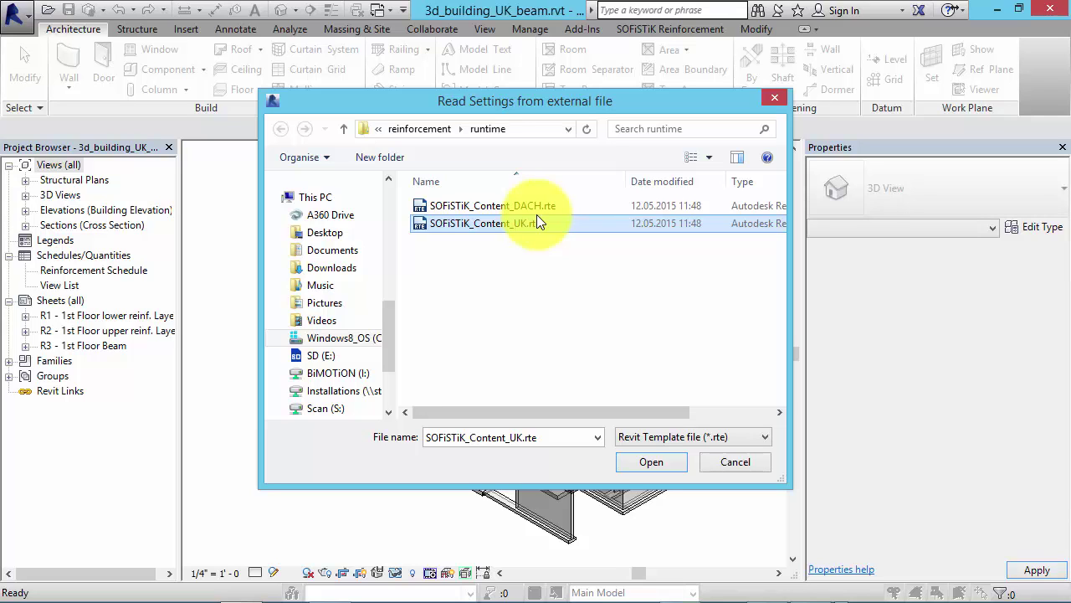
{"action": "right_click", "coordinate": [537, 219]}
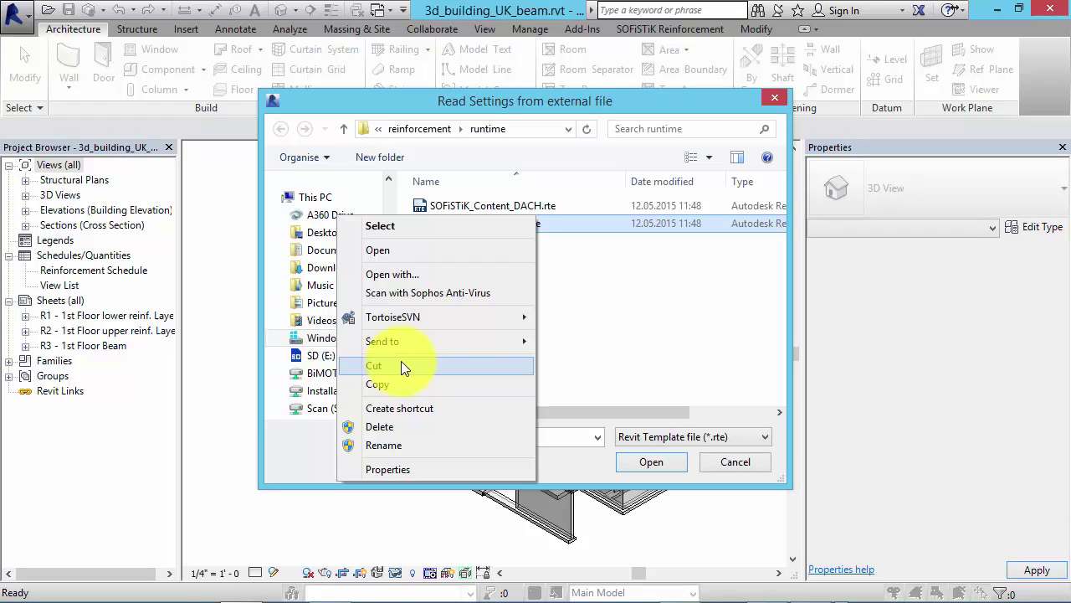
{"action": "left_click", "coordinate": [553, 222]}
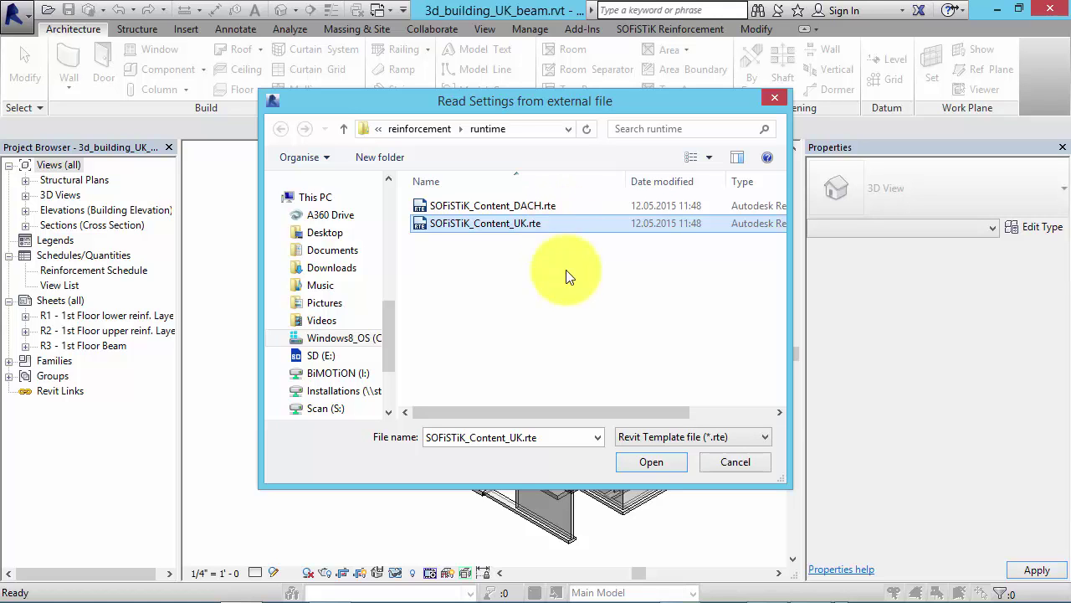
{"action": "left_click", "coordinate": [634, 459]}
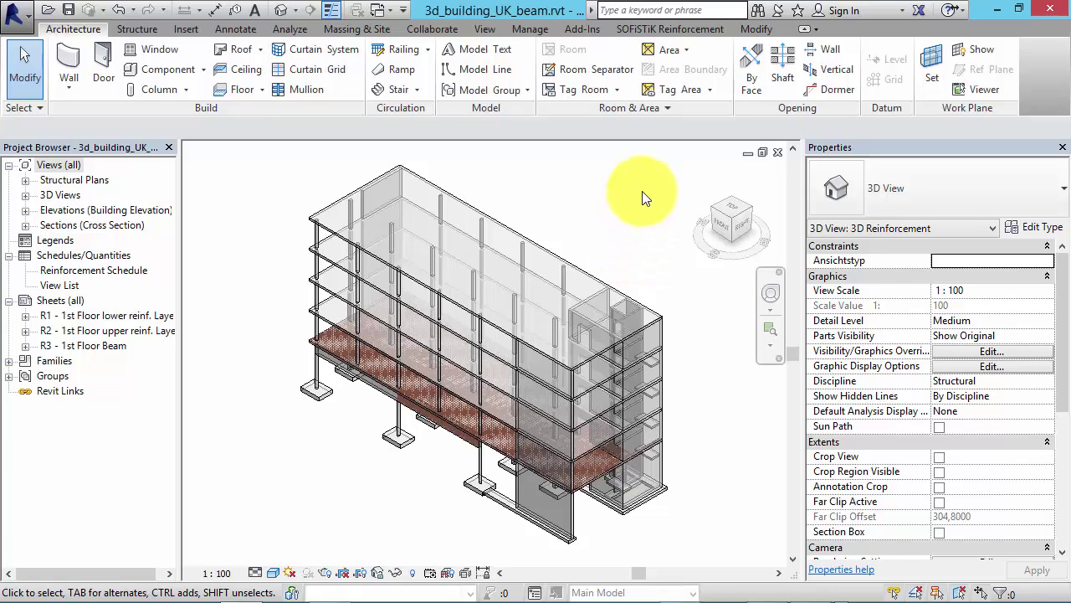
Open SOFiSTiK Reinforcement Settings and reload the five outdated SOFiSTiK UK annotation families
{"action": "left_click", "coordinate": [695, 32]}
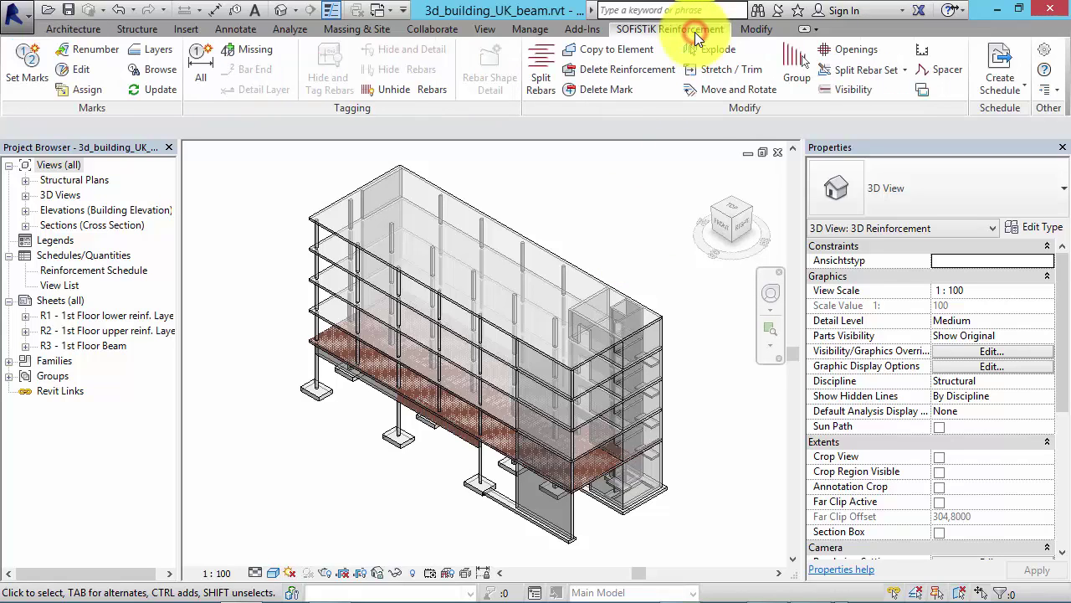
{"action": "left_click", "coordinate": [1043, 54]}
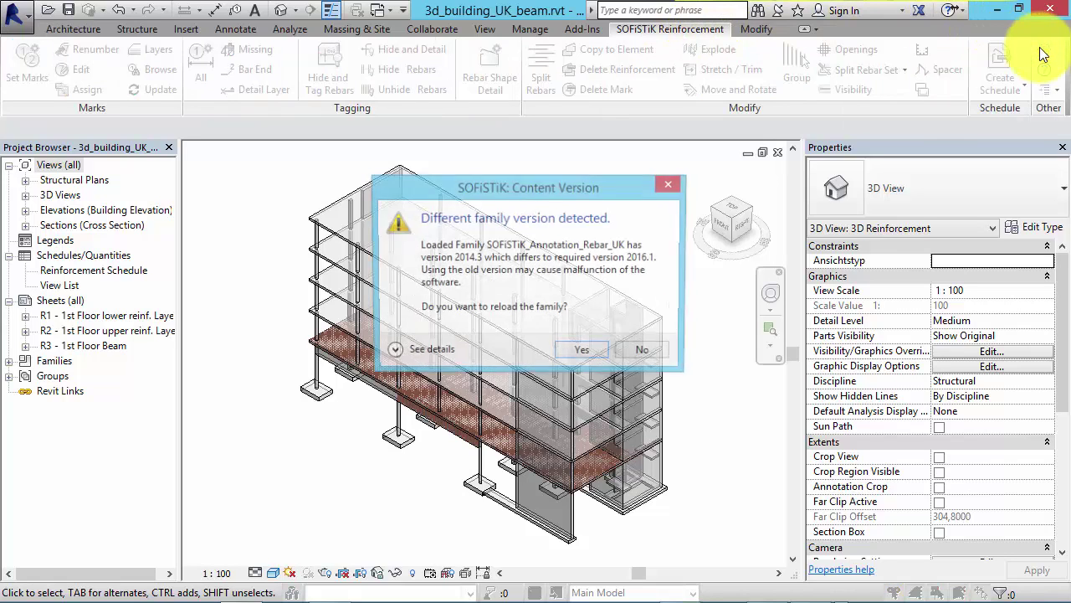
{"action": "left_click", "coordinate": [573, 352]}
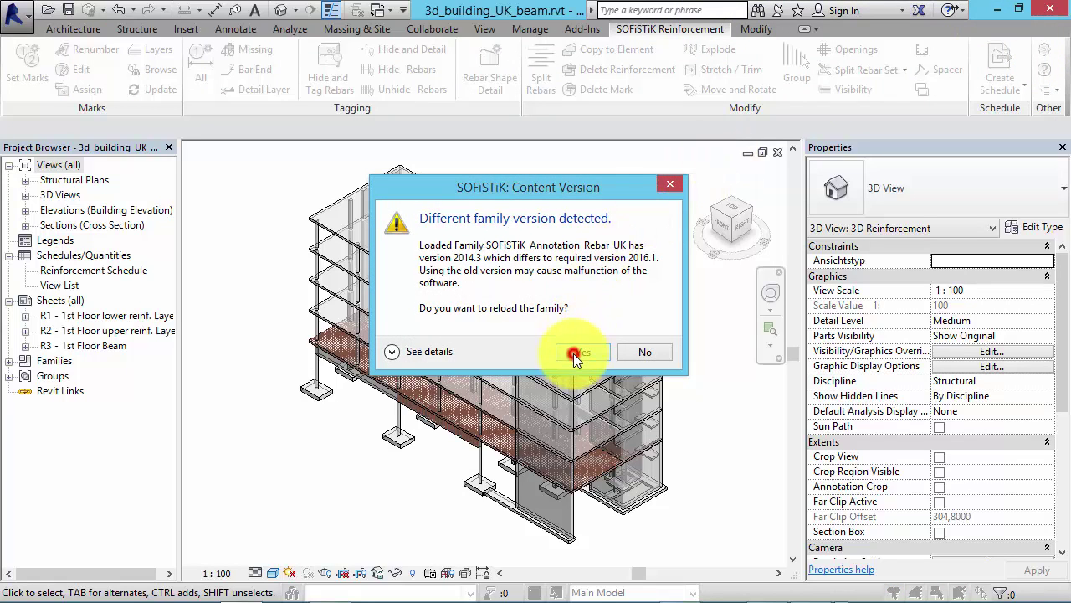
{"action": "left_click", "coordinate": [574, 358]}
{"action": "left_click", "coordinate": [574, 356]}
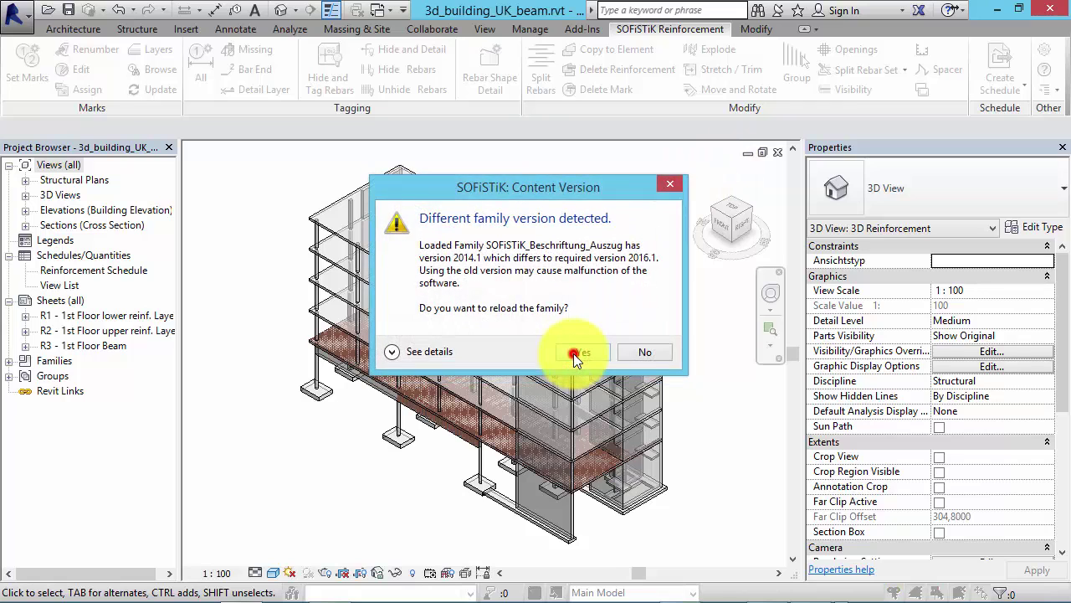
{"action": "left_click", "coordinate": [573, 355]}
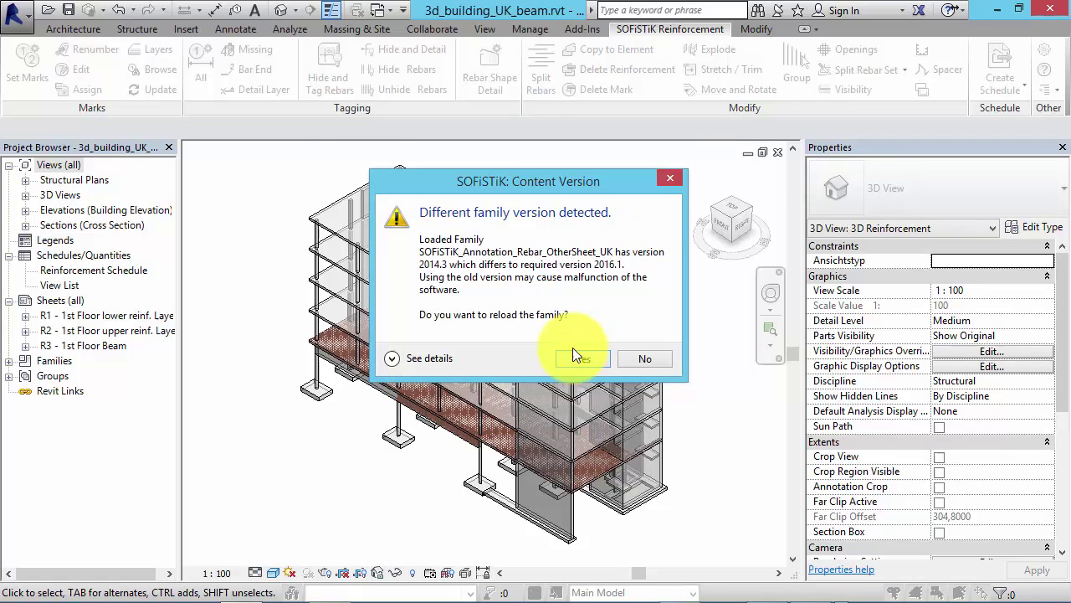
{"action": "left_click", "coordinate": [572, 354]}
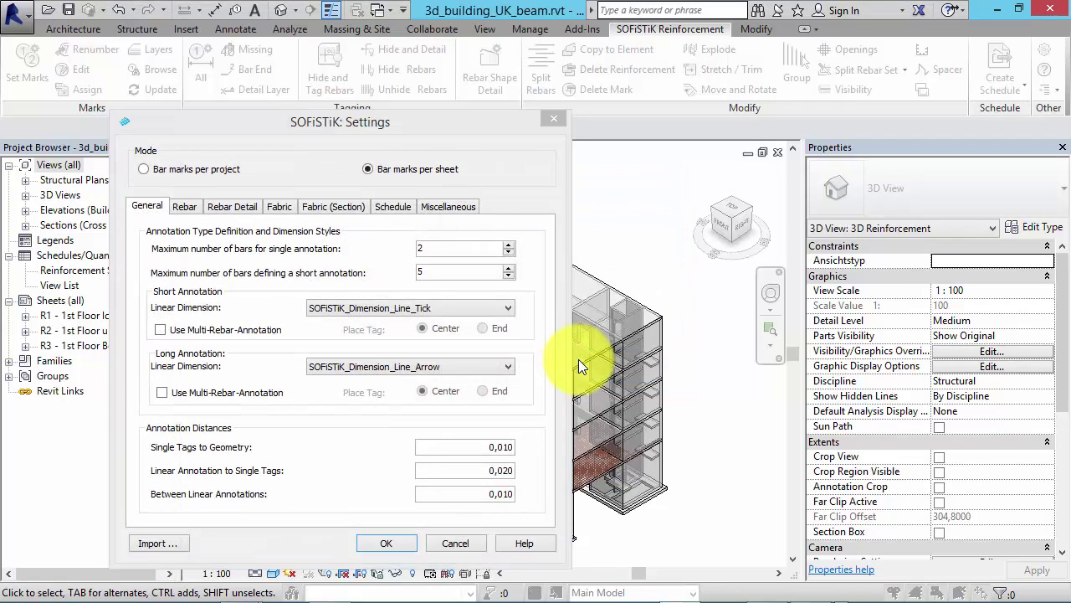
Check that the Miscellaneous content pack path ends in SOFiSTiK_Content_UK.rte and browse for the file
{"action": "left_click", "coordinate": [450, 206]}
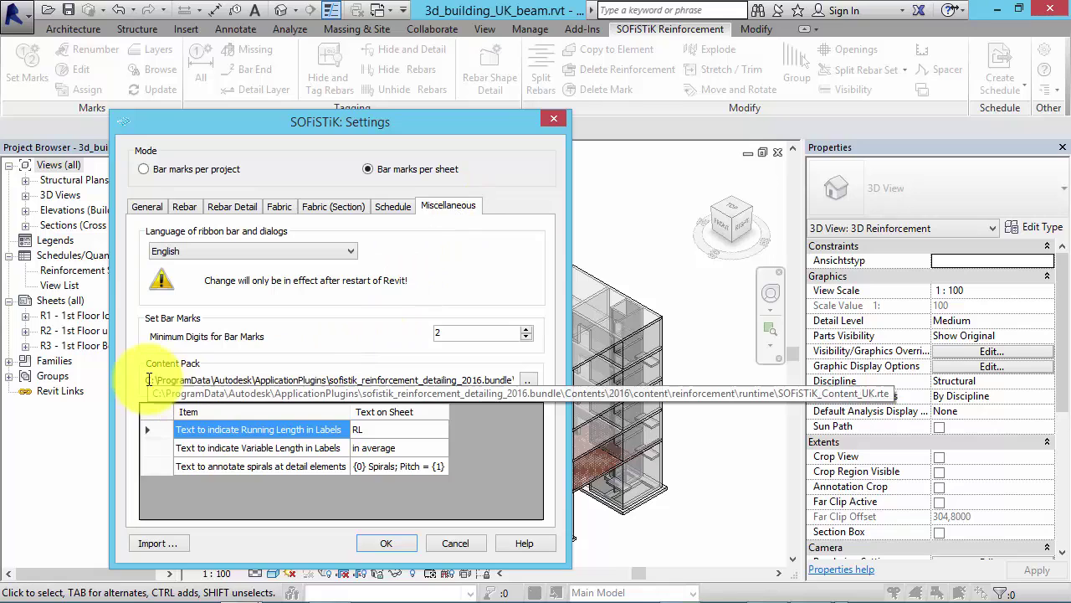
{"action": "left_click_drag", "start_coordinate": [147, 379], "coordinate": [562, 369]}
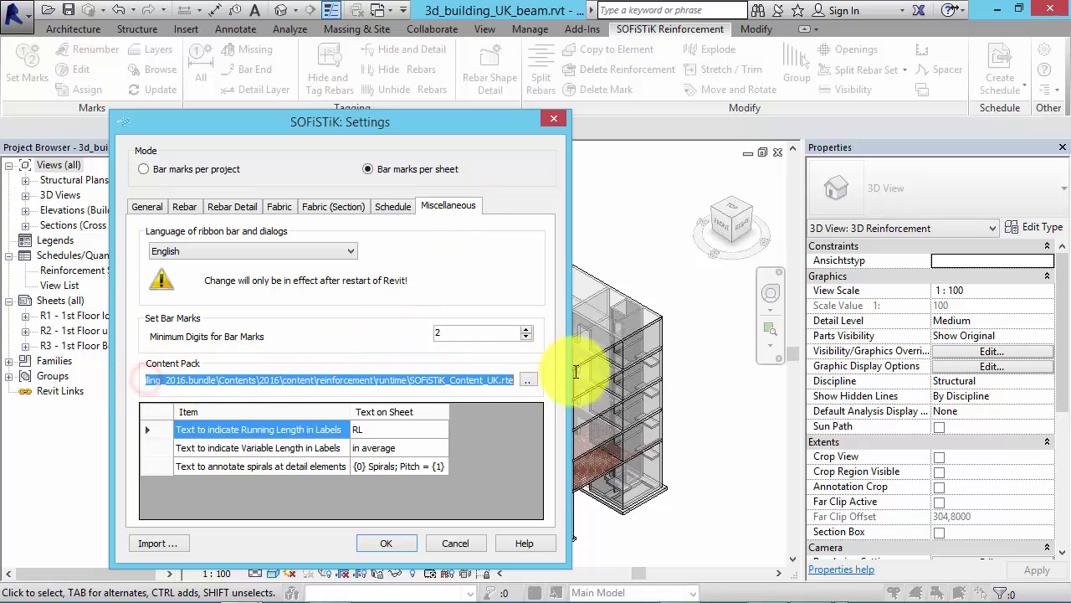
{"action": "left_click", "coordinate": [529, 379]}
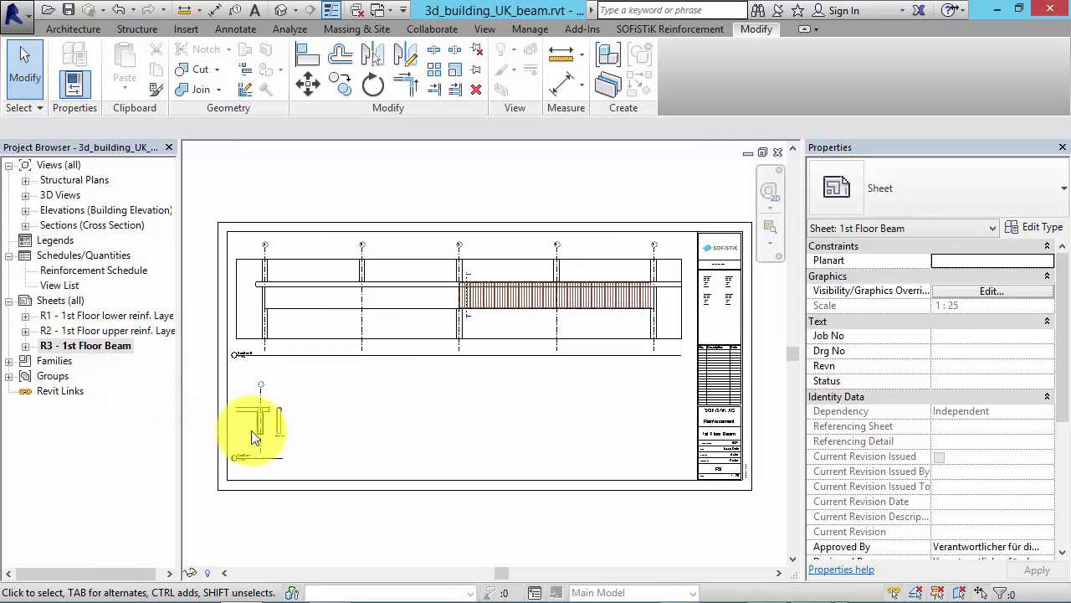
Bring the beam section into view and update the rebar marks and tags to 72Ø14
{"action": "scroll", "coordinate": [259, 439], "scroll_direction": "up", "scroll_amount": 5}
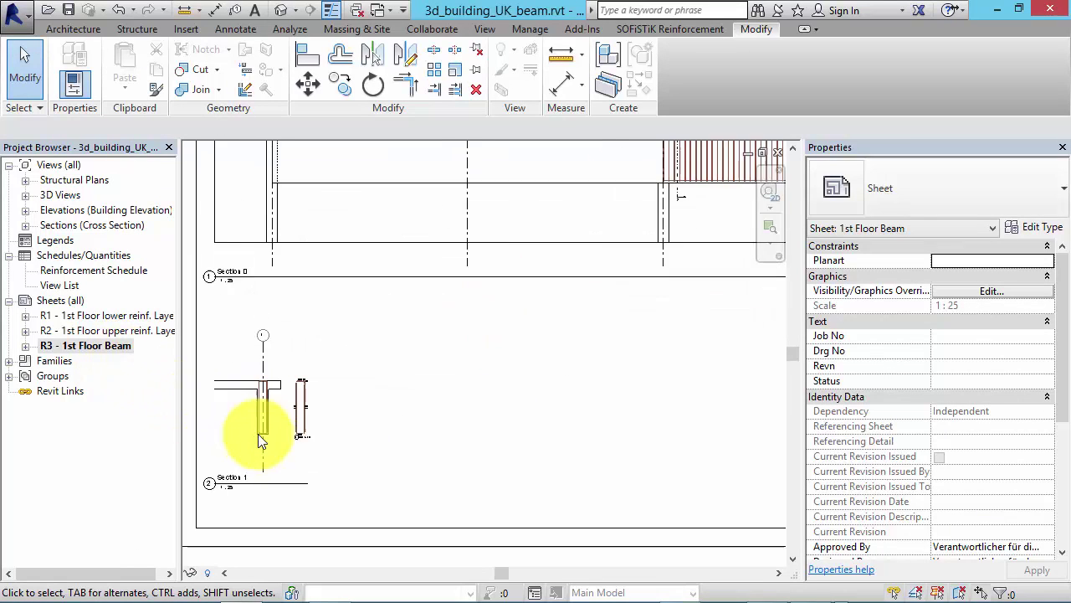
{"action": "scroll", "coordinate": [260, 441], "scroll_direction": "up", "scroll_amount": 8}
{"action": "middle_click_drag", "start_coordinate": [256, 433], "coordinate": [327, 450]}
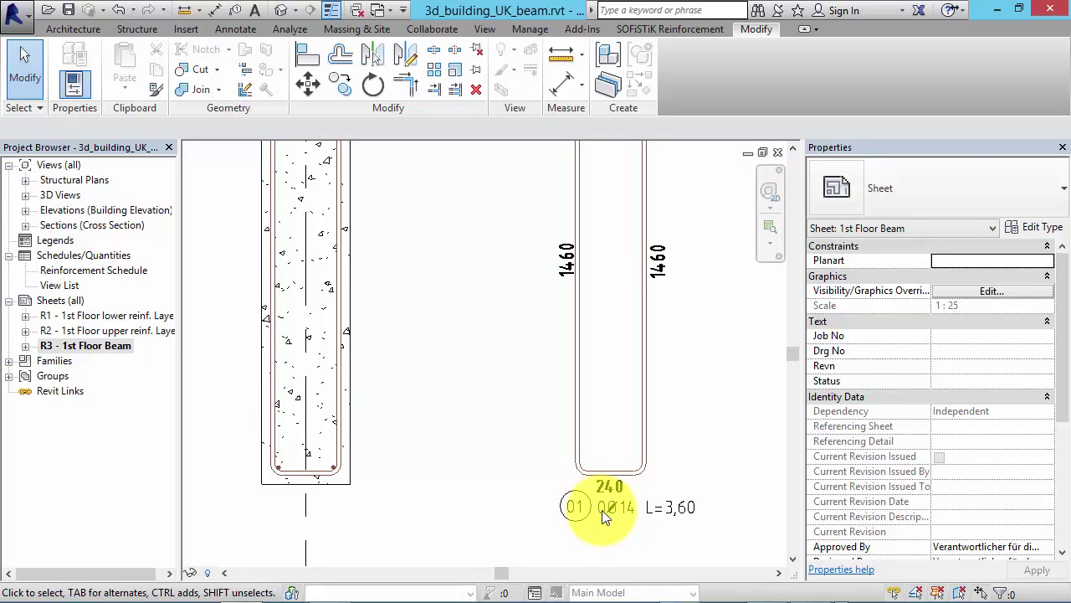
{"action": "left_click", "coordinate": [697, 28]}
{"action": "left_click", "coordinate": [172, 89]}
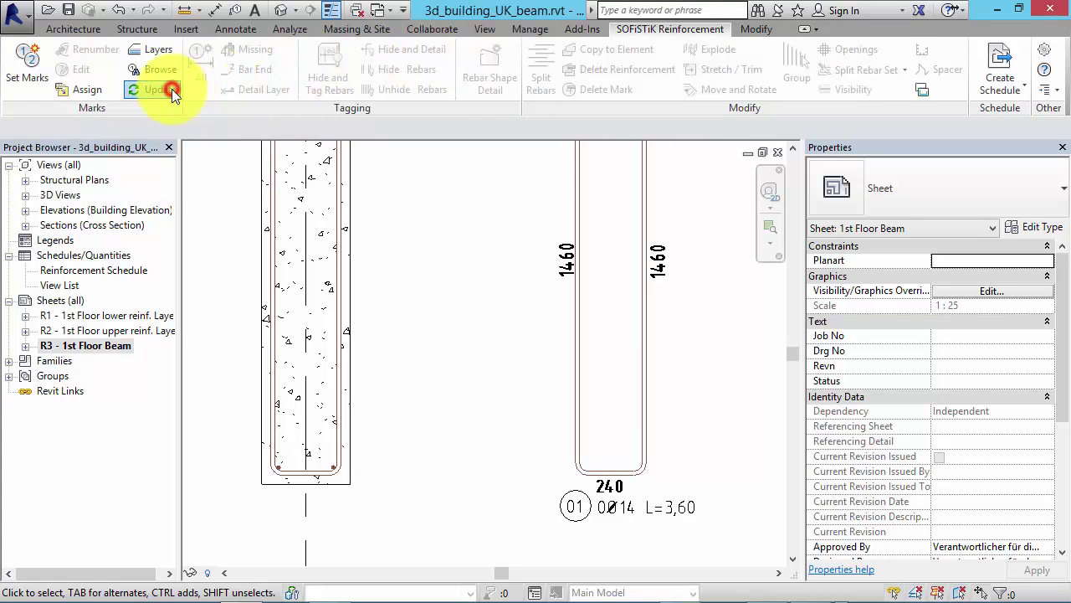
Start Rebar Shape Detail in the section viewport, reloading outdated SOFiSTiK families and accepting the rounding notice
{"action": "double_click", "coordinate": [603, 528]}
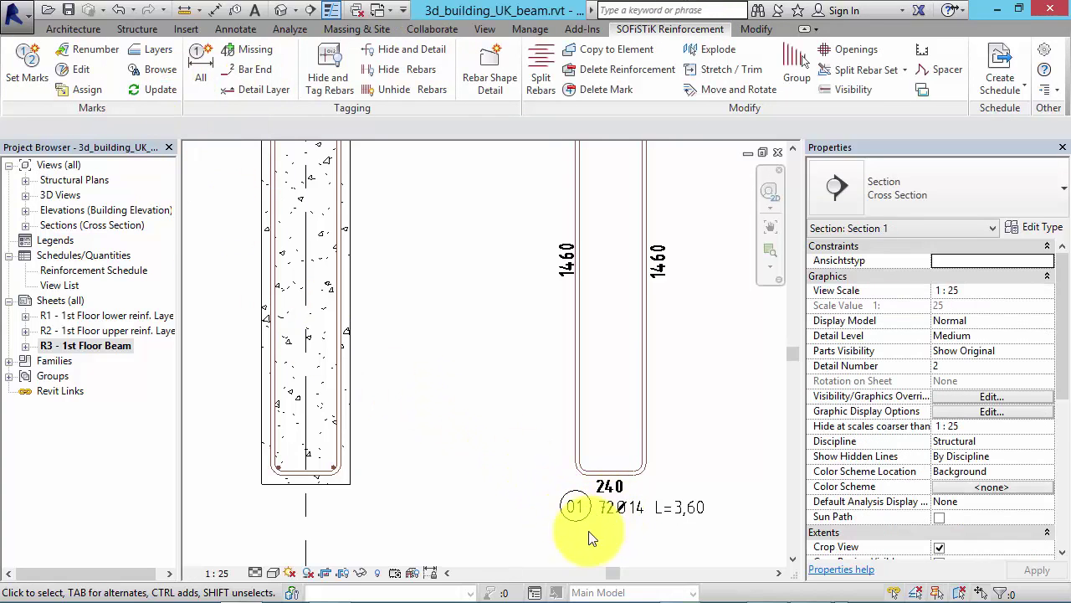
{"action": "left_click", "coordinate": [486, 77]}
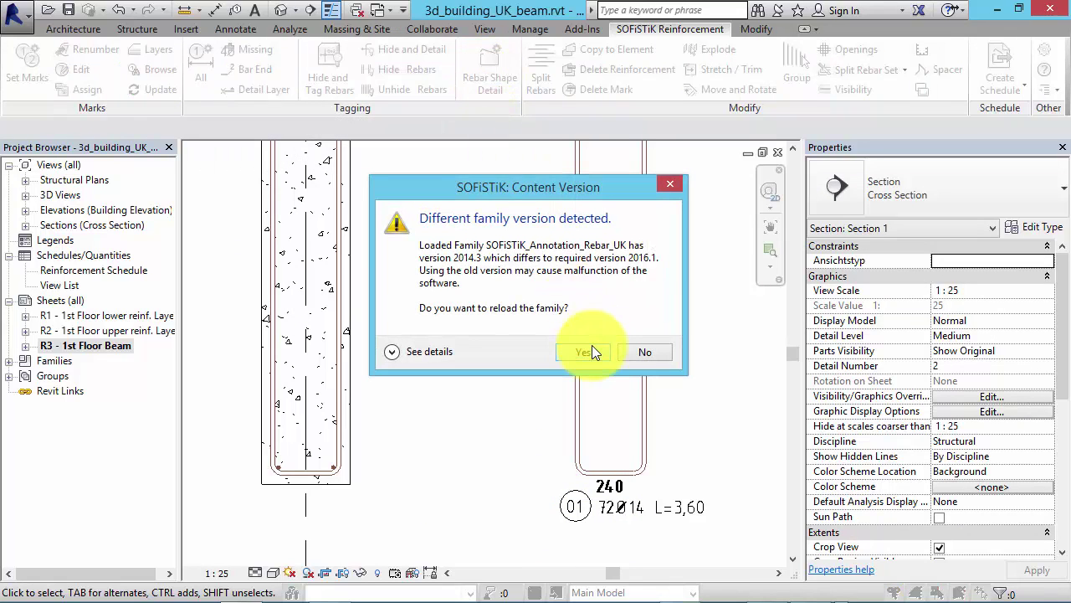
{"action": "left_click", "coordinate": [592, 346]}
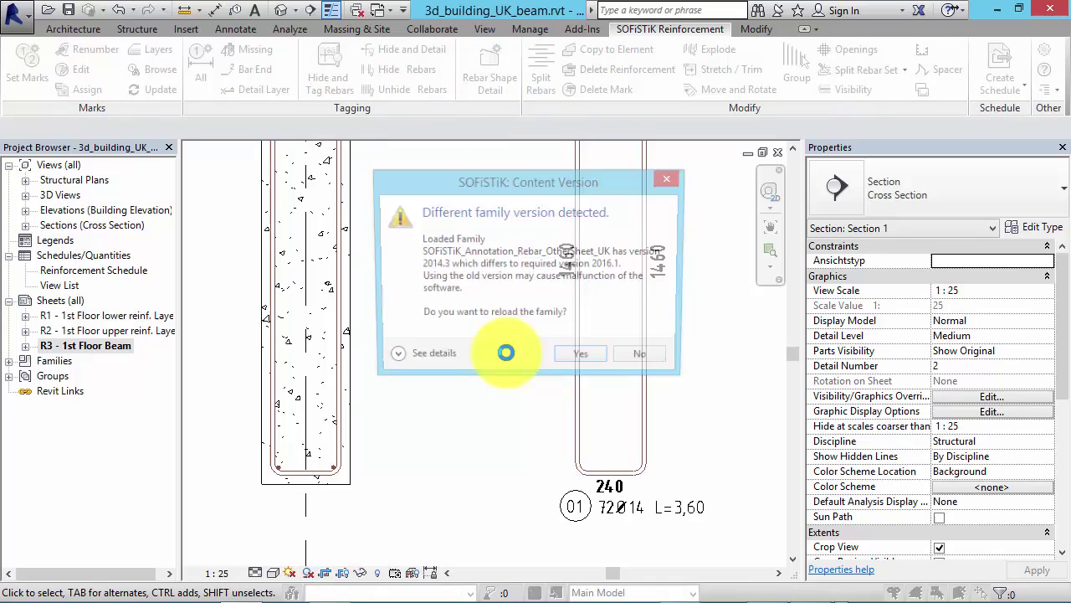
{"action": "left_click", "coordinate": [564, 357]}
{"action": "left_click", "coordinate": [564, 357]}
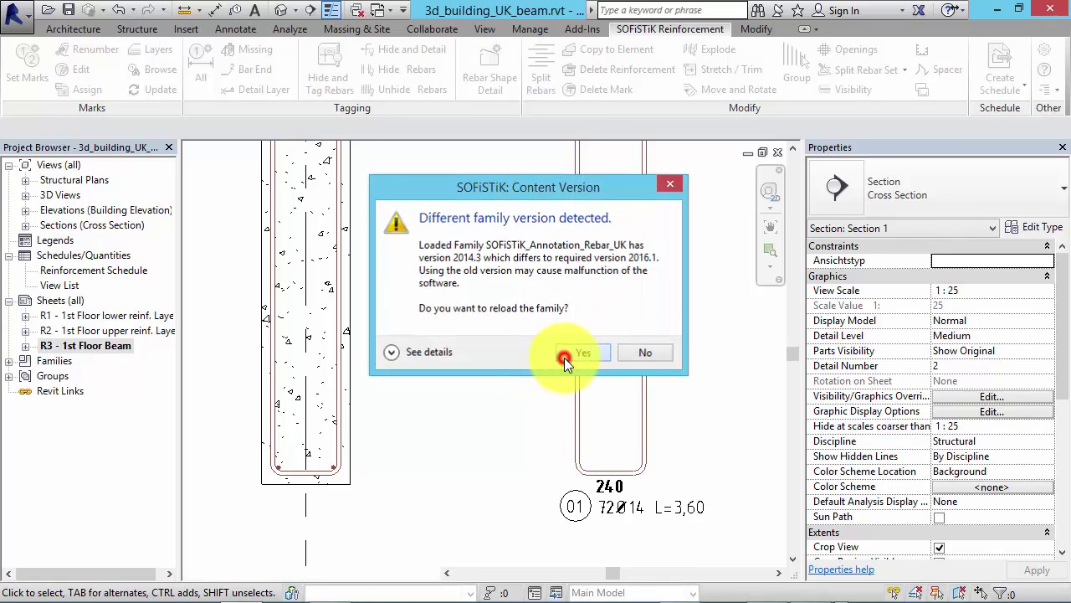
{"action": "left_click", "coordinate": [564, 357]}
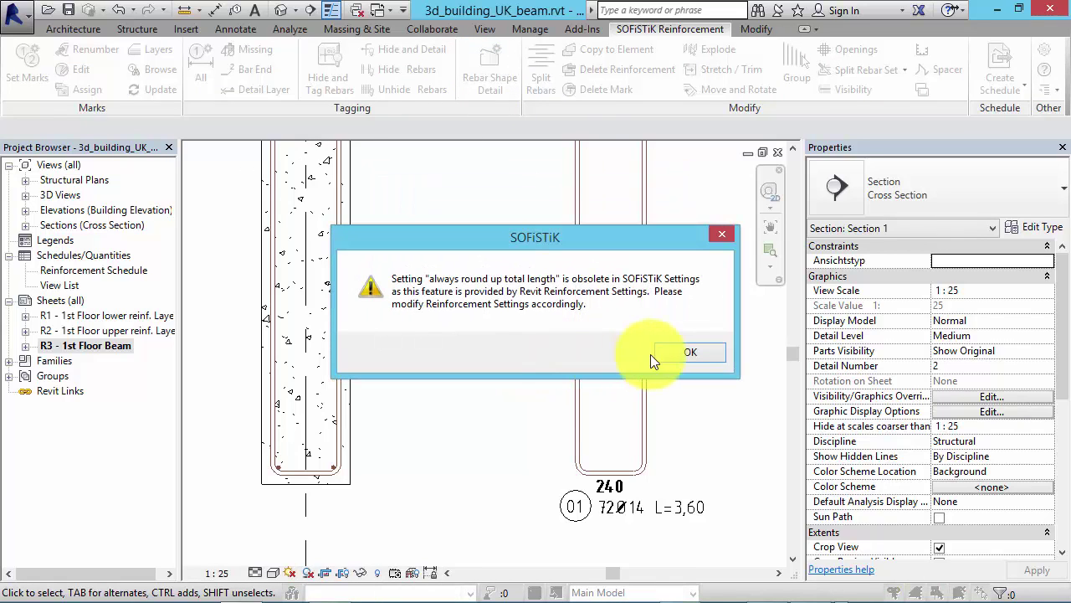
{"action": "left_click", "coordinate": [697, 354]}
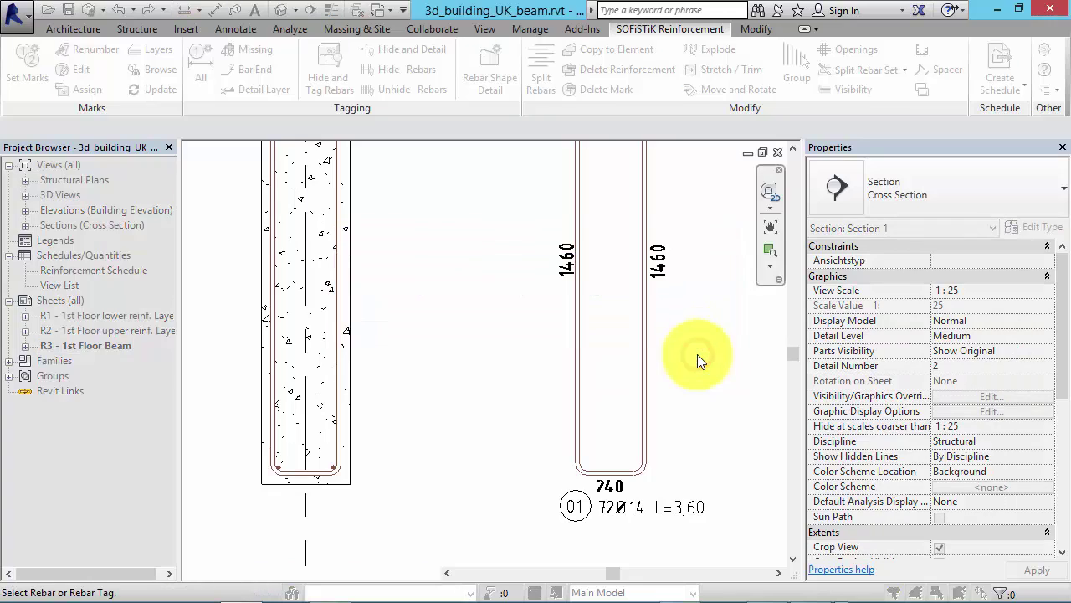
Place the bottom rebar's shape detail below the beam section
{"action": "left_click", "coordinate": [334, 467]}
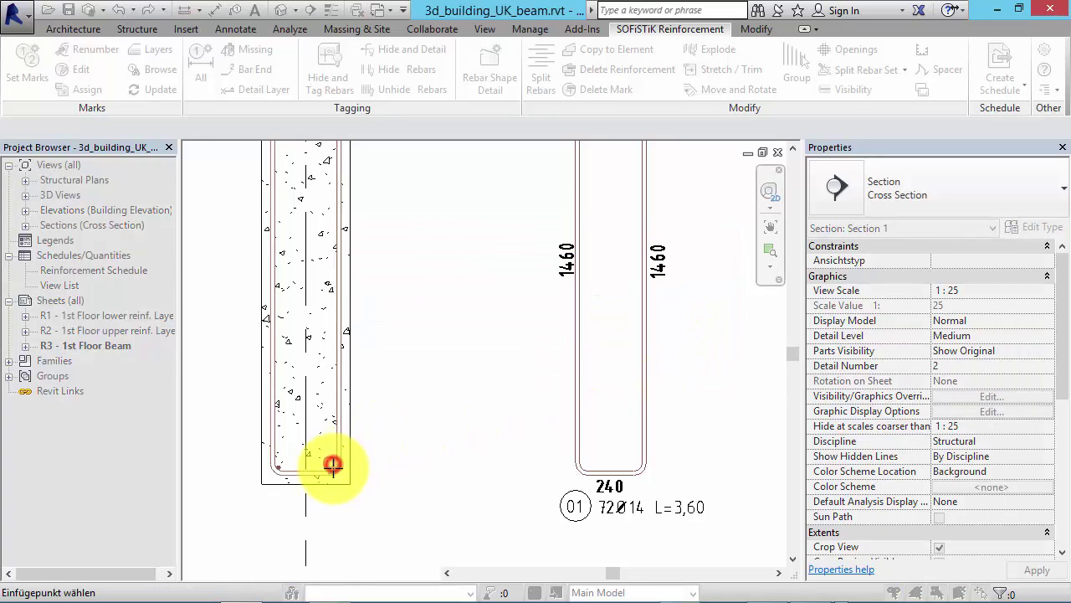
{"action": "left_click", "coordinate": [325, 564]}
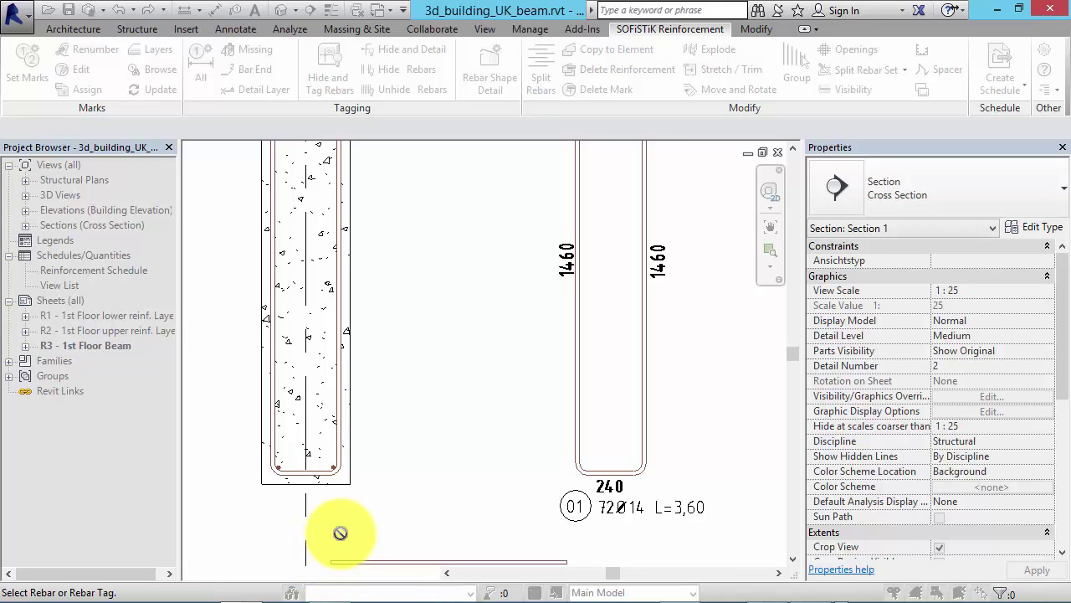
{"action": "middle_click_drag", "start_coordinate": [342, 531], "coordinate": [354, 432]}
Open the SOFiSTiK content folder from the extra tools list
{"action": "key", "text": "Escape"}
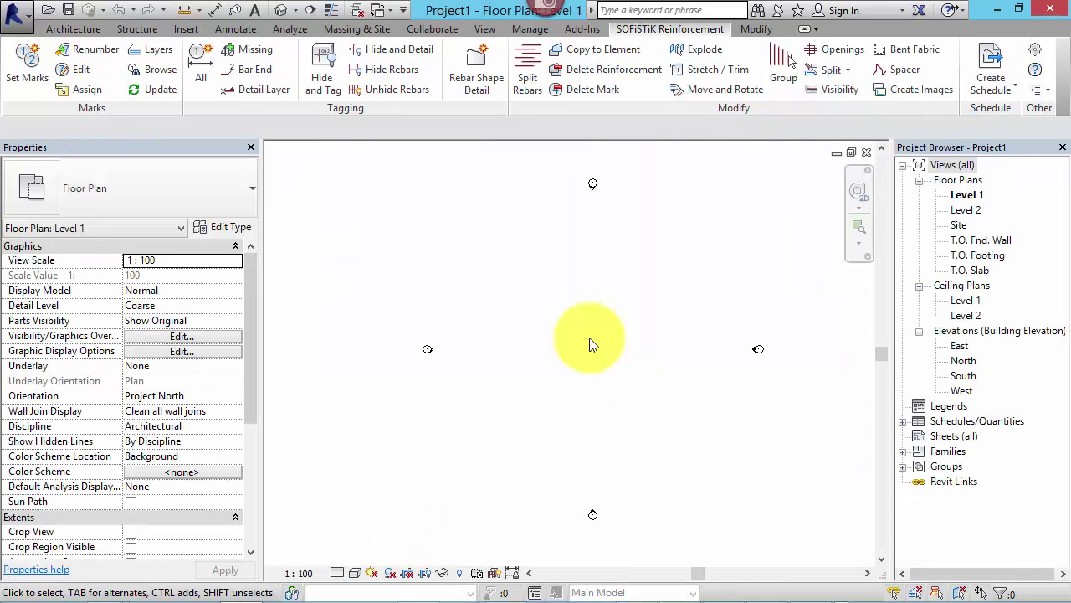
{"action": "left_click", "coordinate": [1035, 90]}
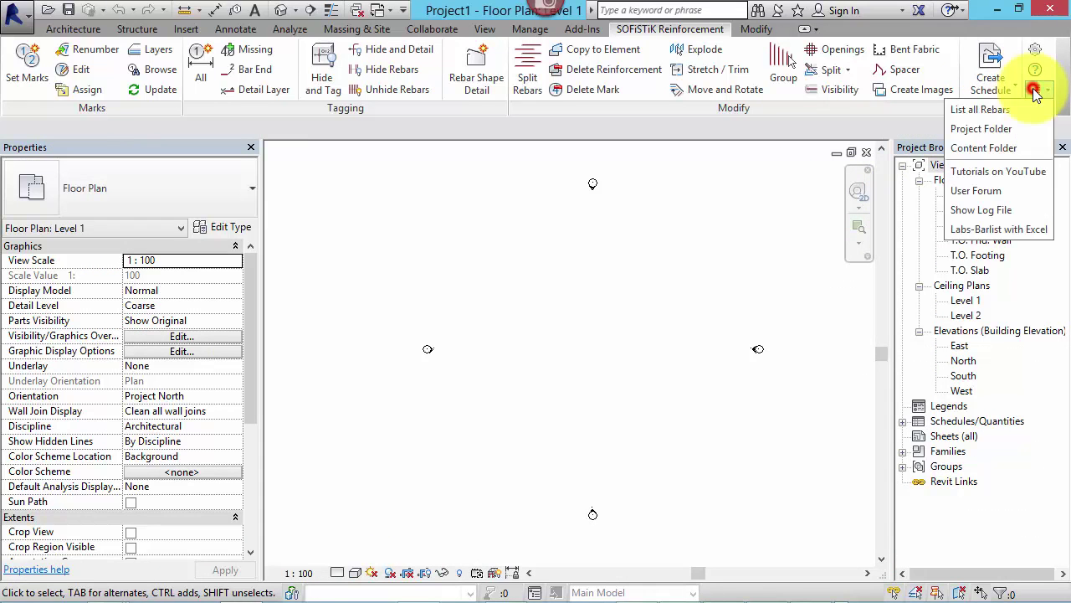
{"action": "left_click", "coordinate": [1007, 147]}
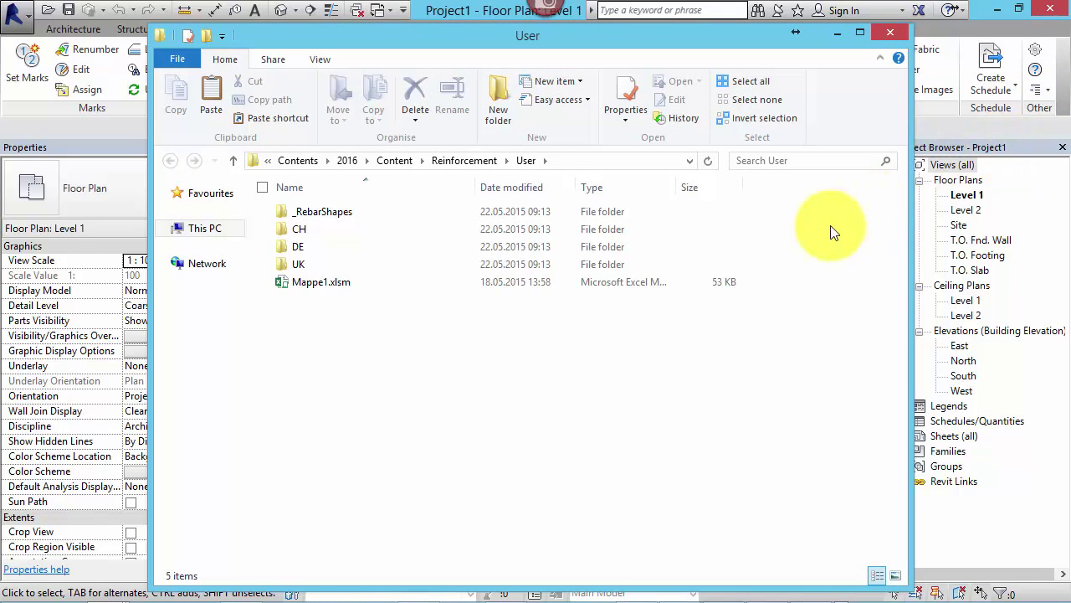
Open the UK folder, select RCD_Template 2016_UK_1.0.rte, and list the other folders under User
{"action": "double_click", "coordinate": [298, 263]}
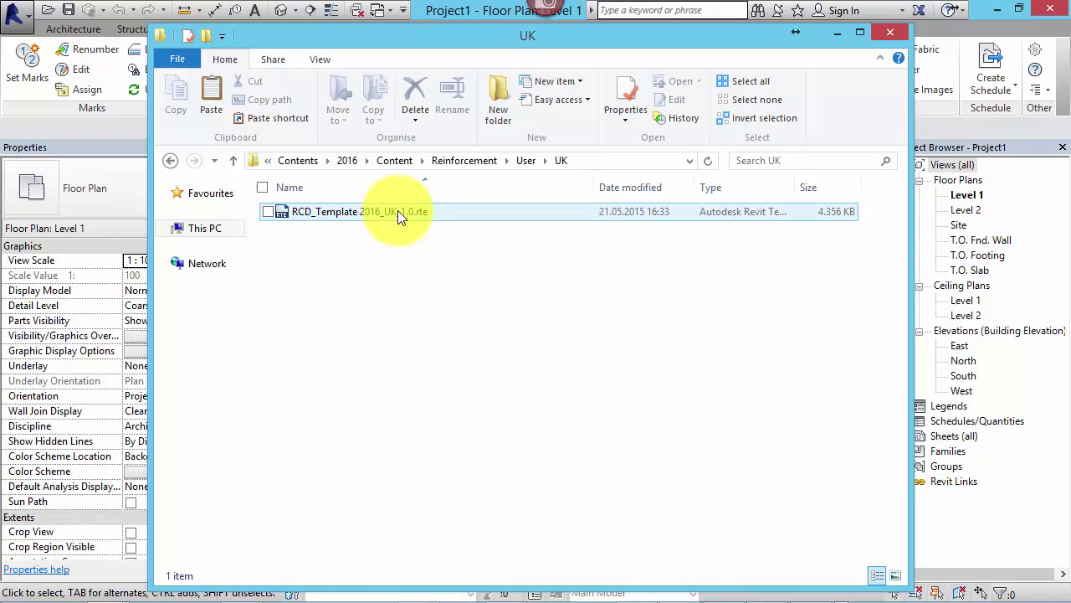
{"action": "left_click", "coordinate": [397, 211]}
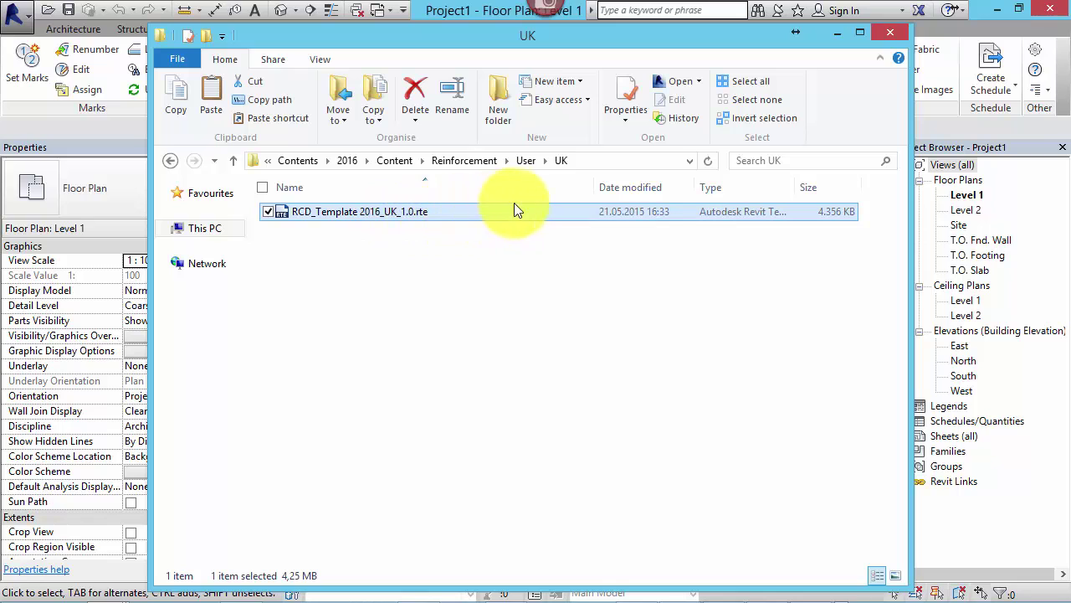
{"action": "left_click", "coordinate": [545, 162]}
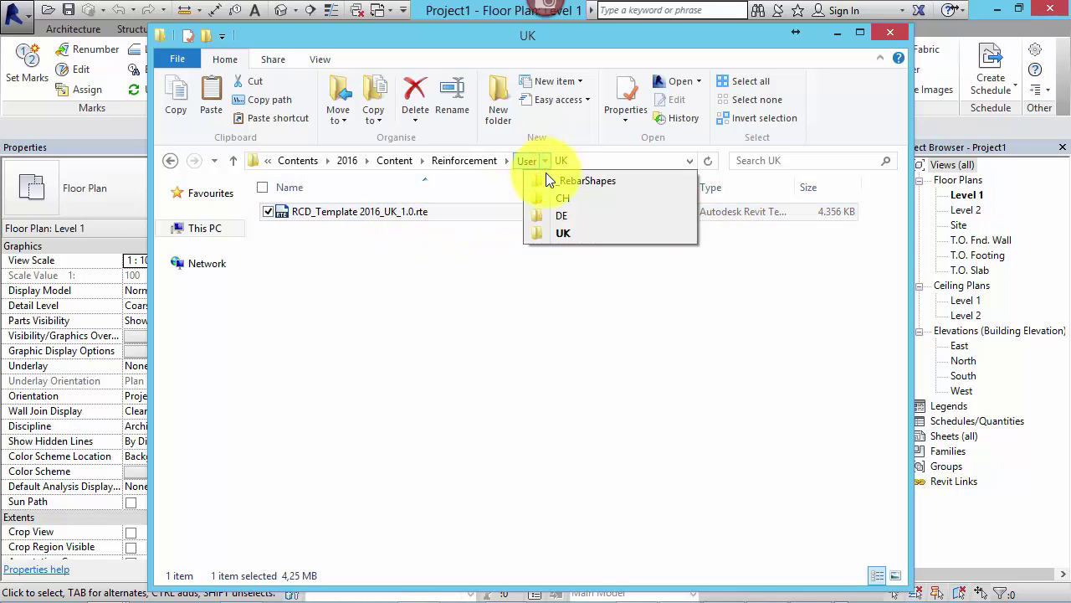
{"action": "left_click", "coordinate": [546, 182]}
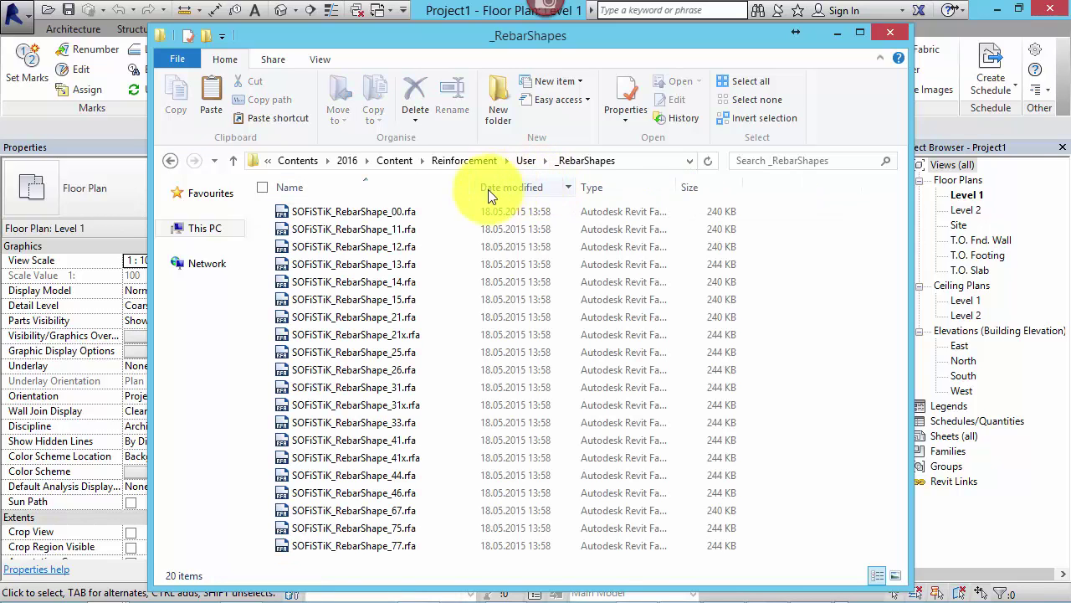